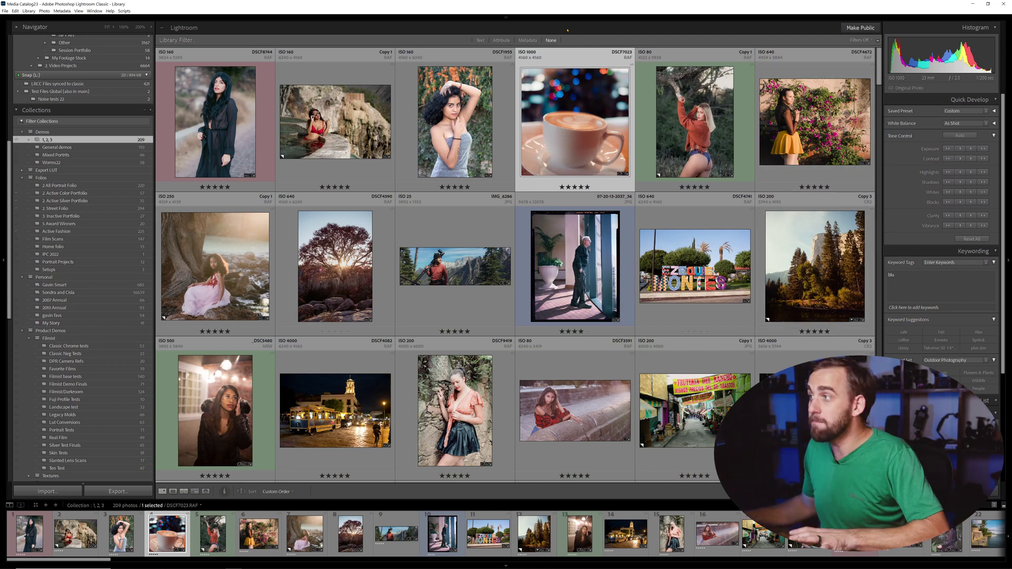
- Open the pool portrait in Develop and apply the Nature-People Easy Sunlight (4.6) masking preset
click(335, 122)
key(d)
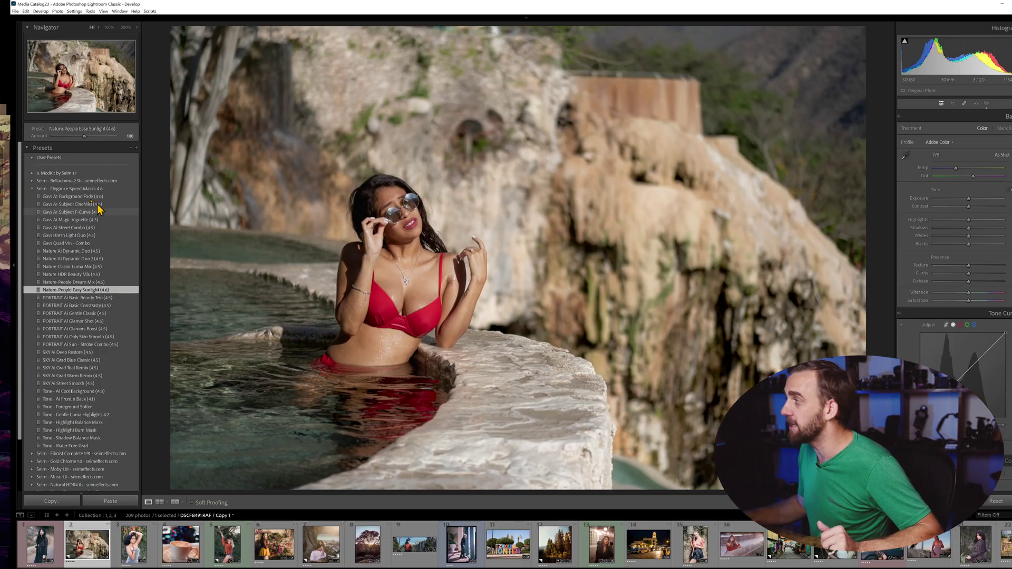
key(shift+w)
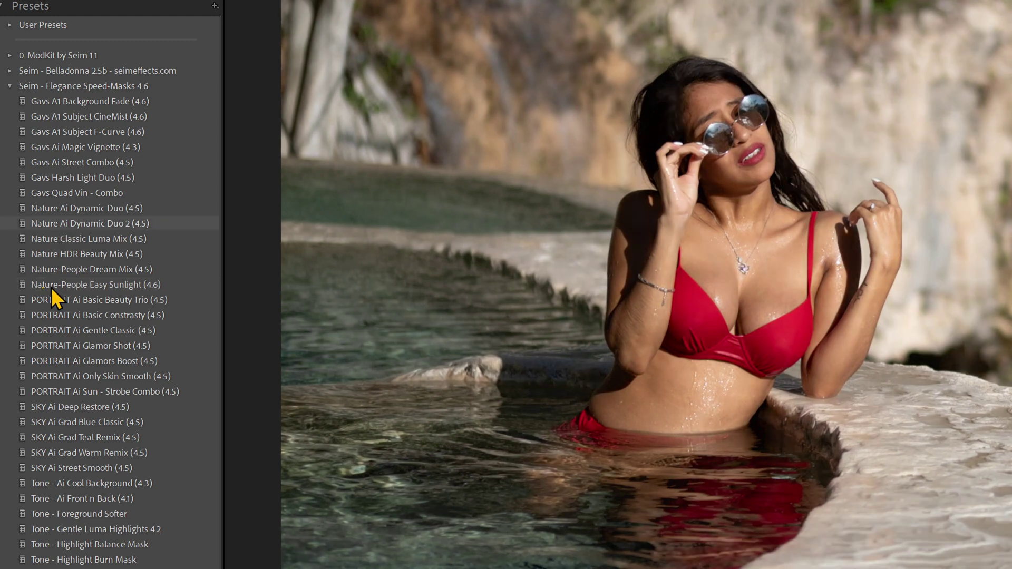
click(52, 286)
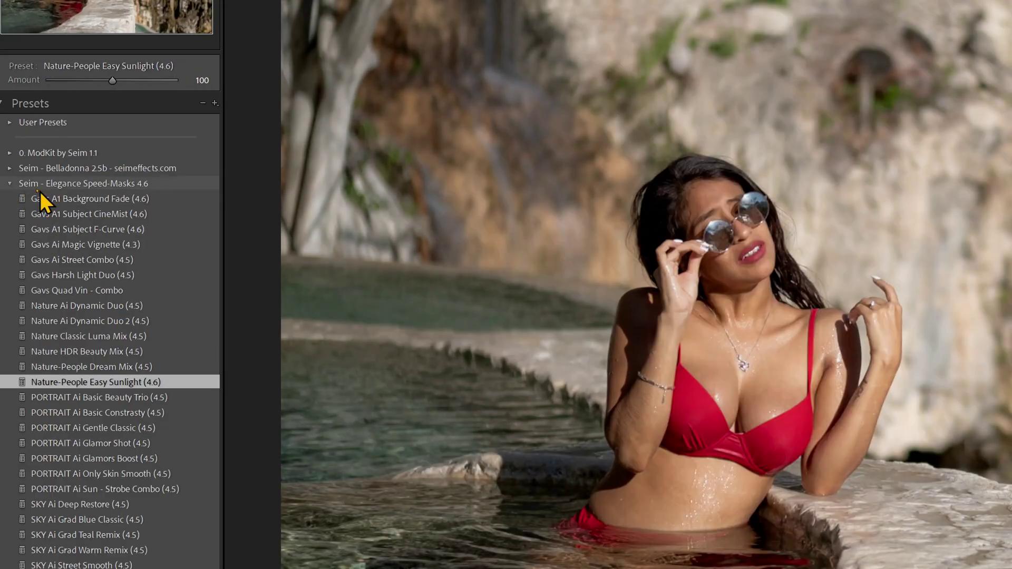
- Apply Gavs A1 Background Fade (4.6) and compare the photo with and without it
click(53, 198)
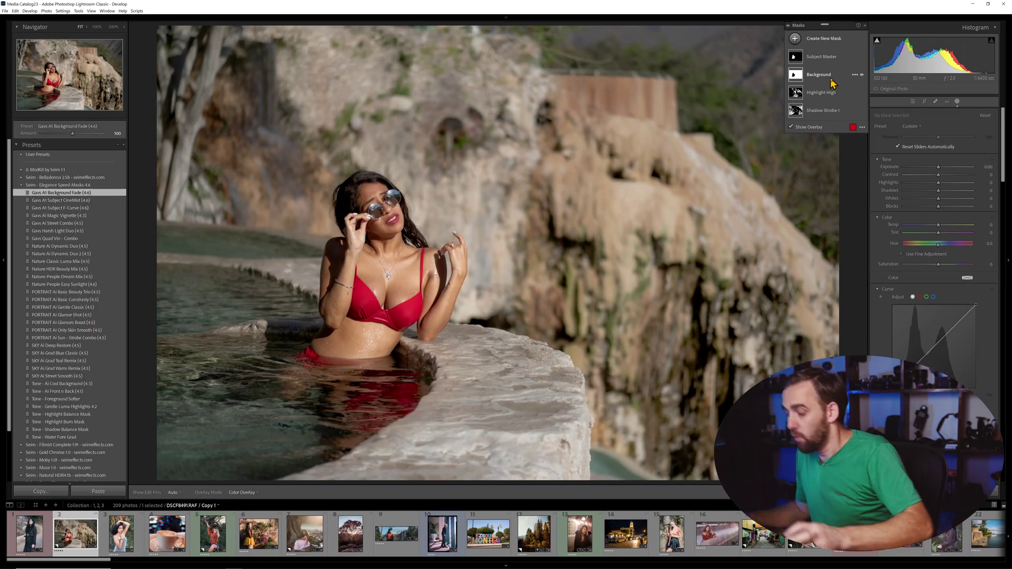
key(ctrl+z)
key(ctrl+y)
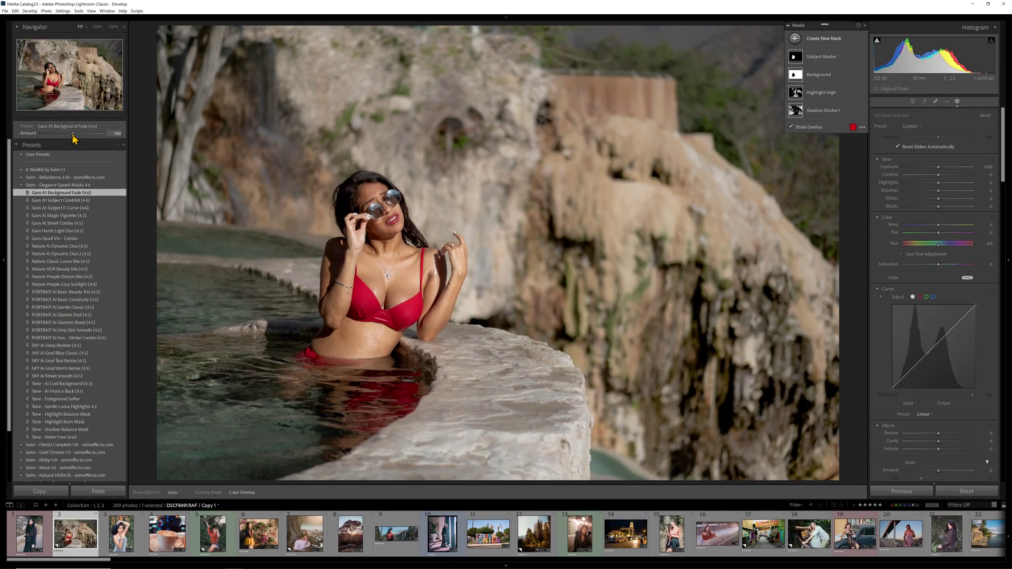
- Try the preset amount at its maximum of 200, then drop it to 0
drag(73, 135, 131, 139)
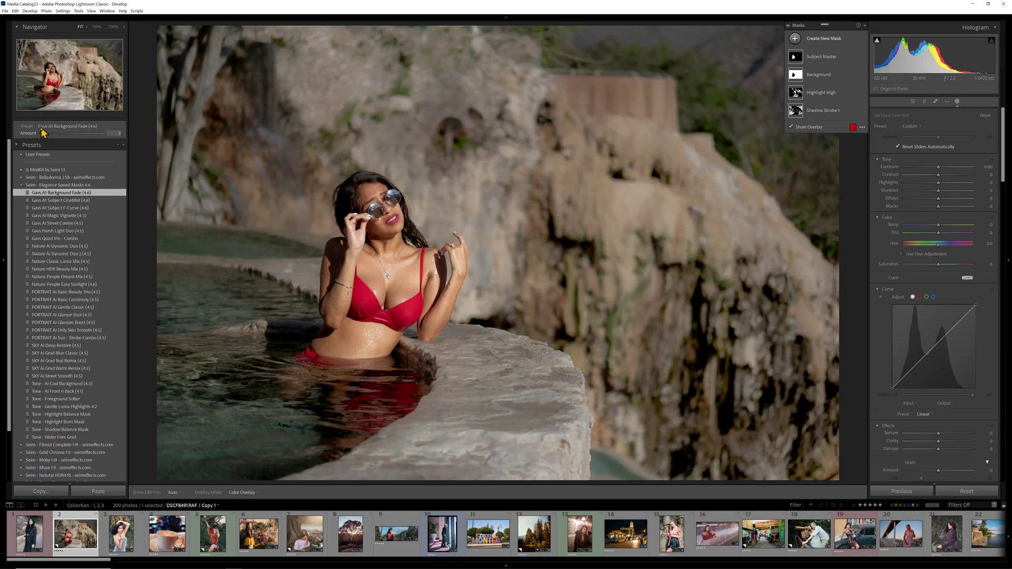
drag(43, 132, 131, 138)
drag(75, 142, 56, 134)
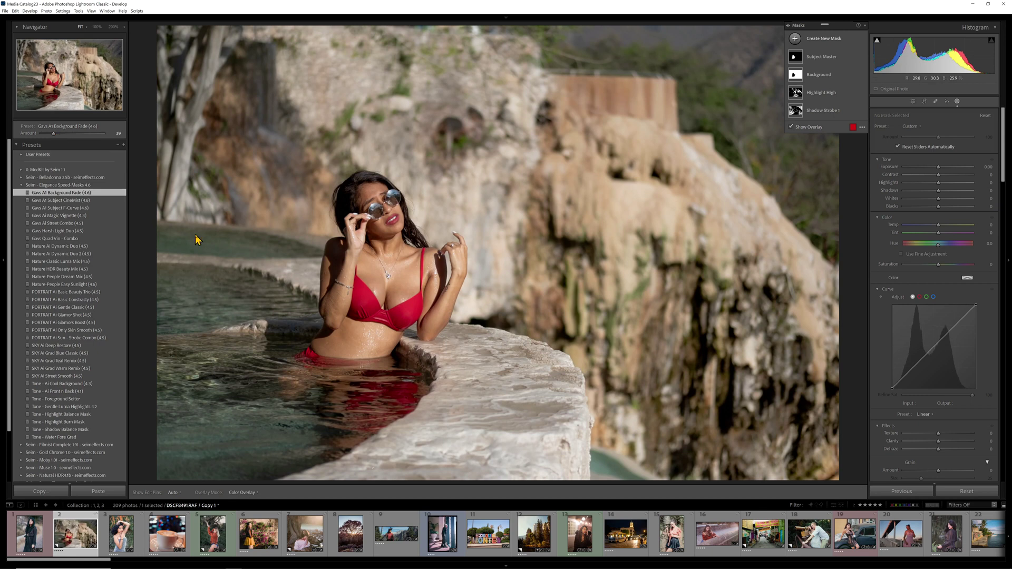
- Give the curly-haired portrait Gavs AI Subject CineMist (4.6) at amount 173 and check its Subject Master mask
click(124, 540)
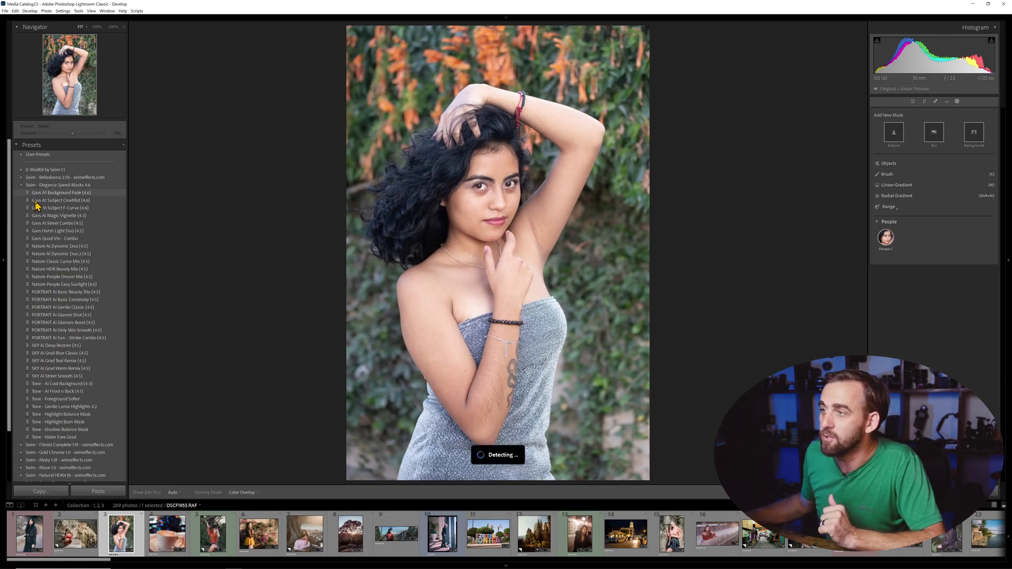
click(36, 203)
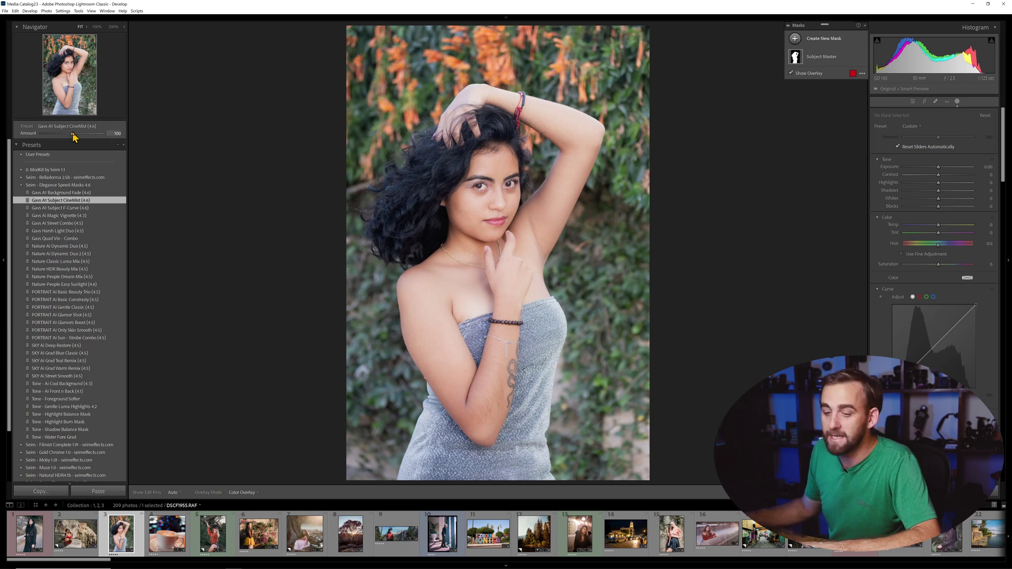
drag(97, 137, 7, 150)
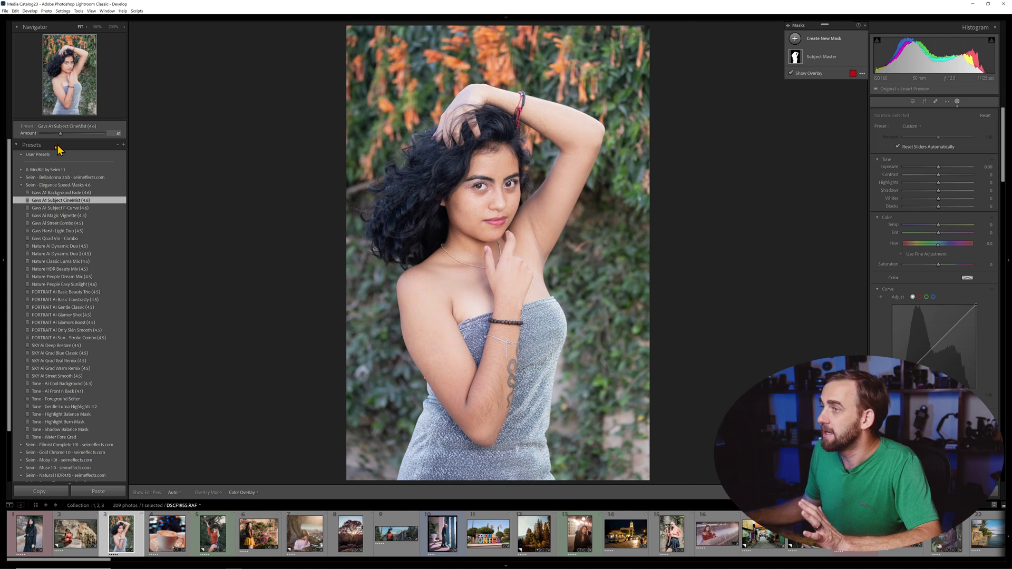
mouse_move(59, 149)
mouse_down()
mouse_move(97, 149)
mouse_move(53, 147)
mouse_move(64, 152)
mouse_up()
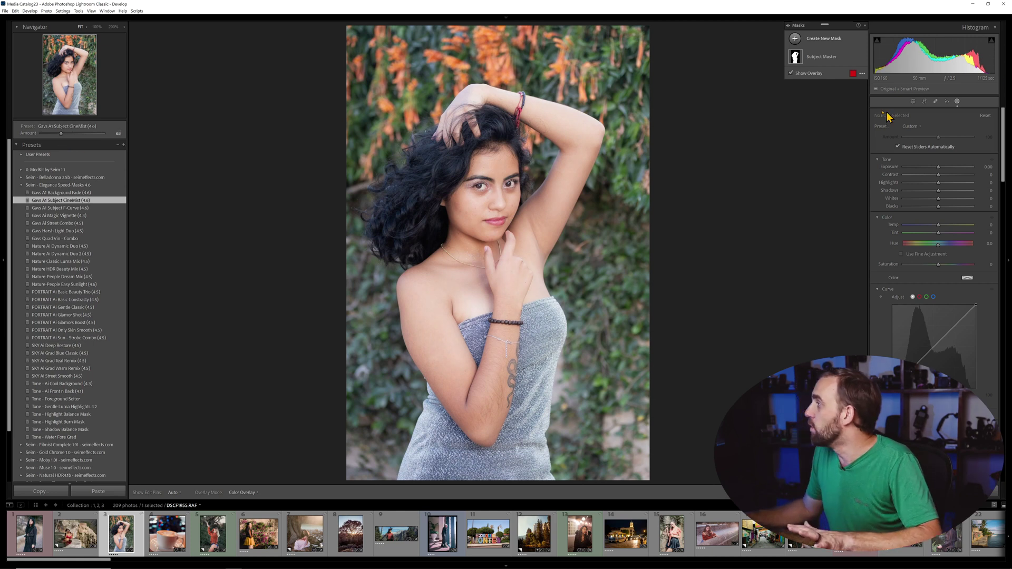
click(820, 58)
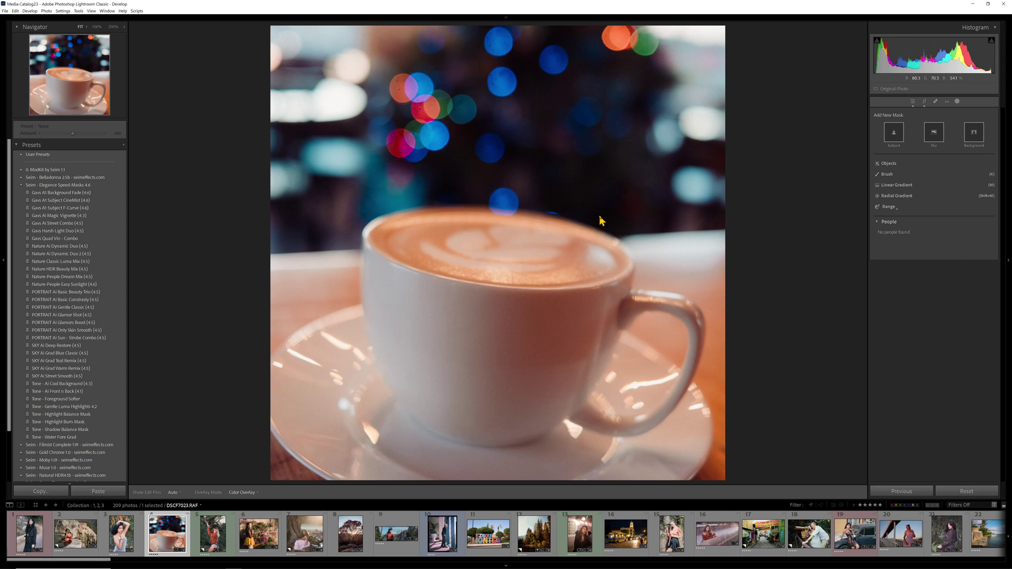
- Apply Gavs A1 Background Fade (4.6) to the latte cup photo and raise its amount to 161
click(37, 192)
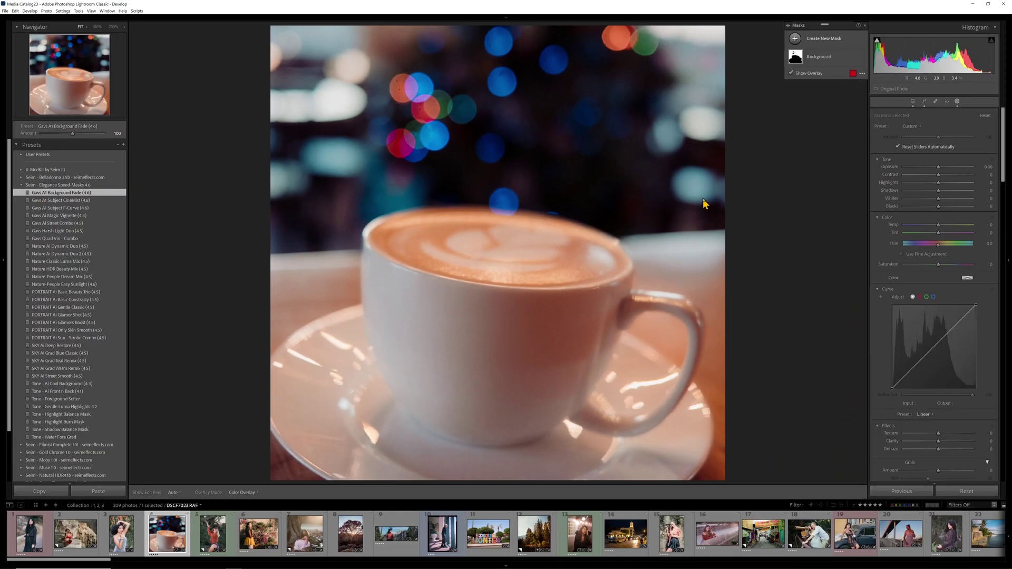
click(818, 56)
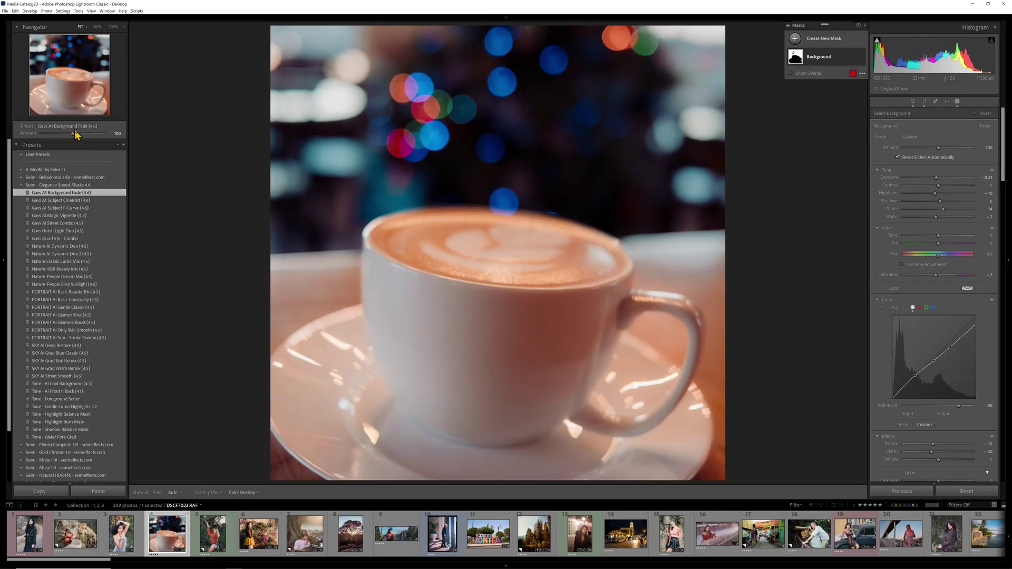
drag(77, 135, 92, 132)
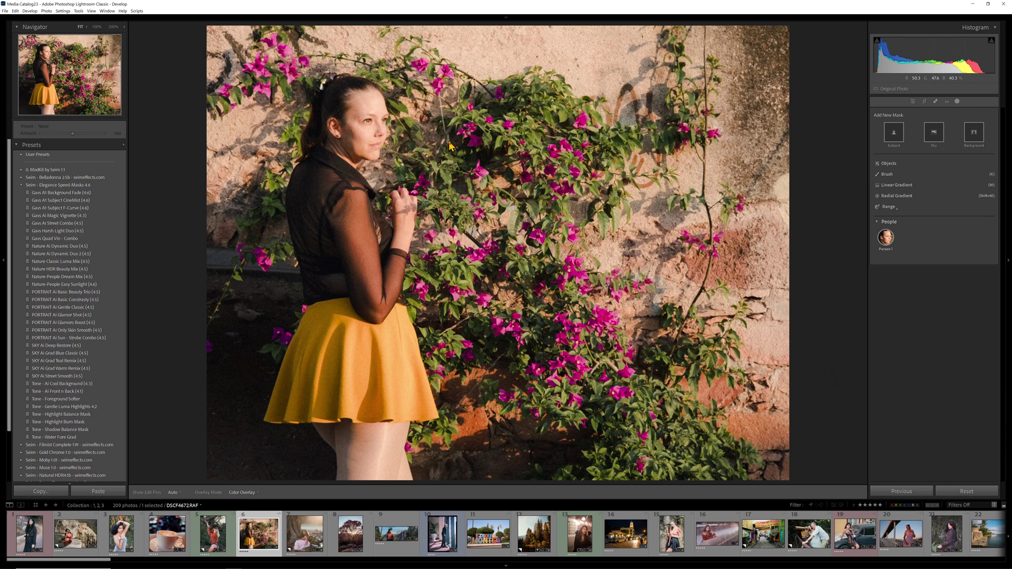
key(ctrl+z)
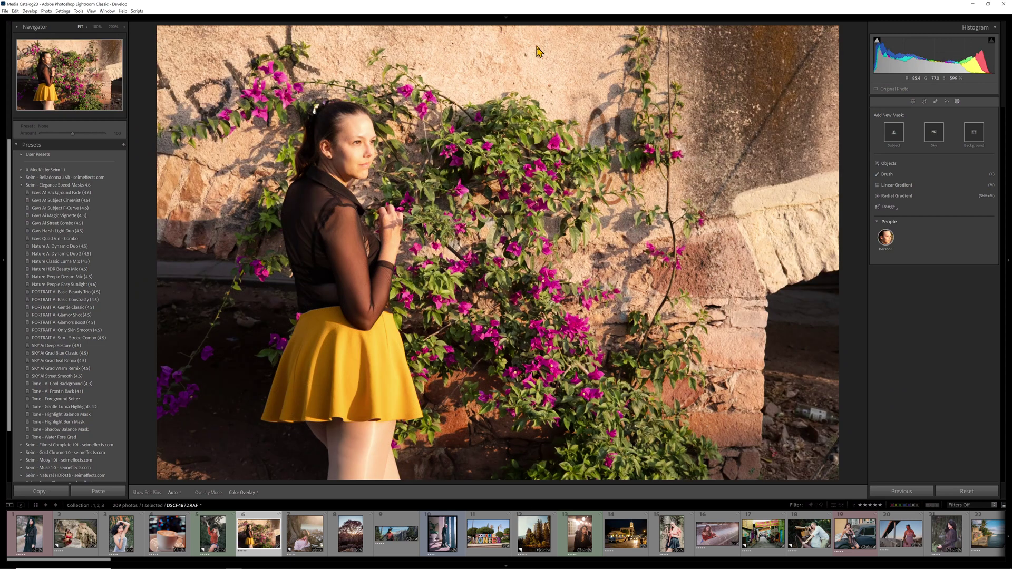
key(ctrl+z)
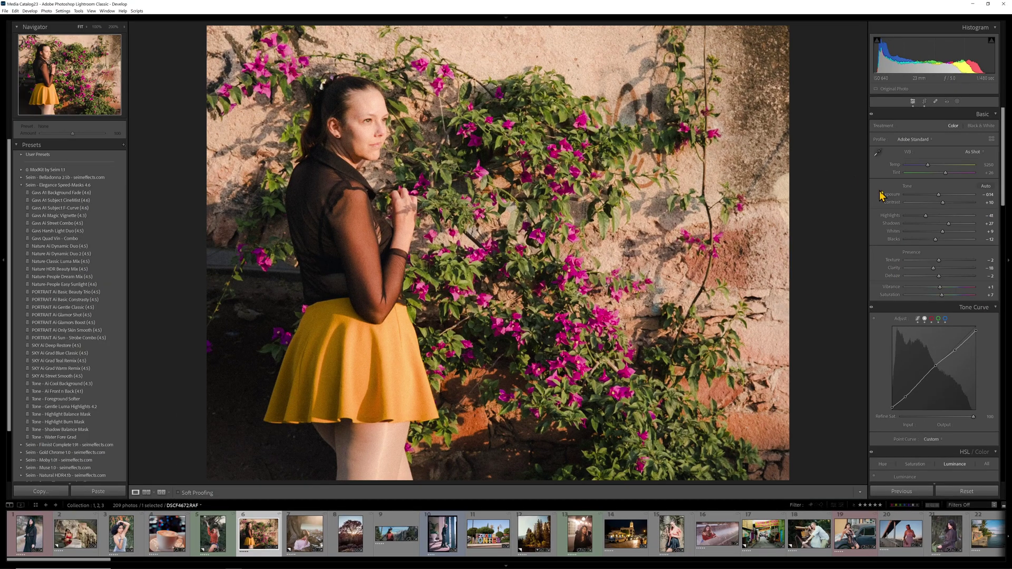
click(591, 206)
click(500, 240)
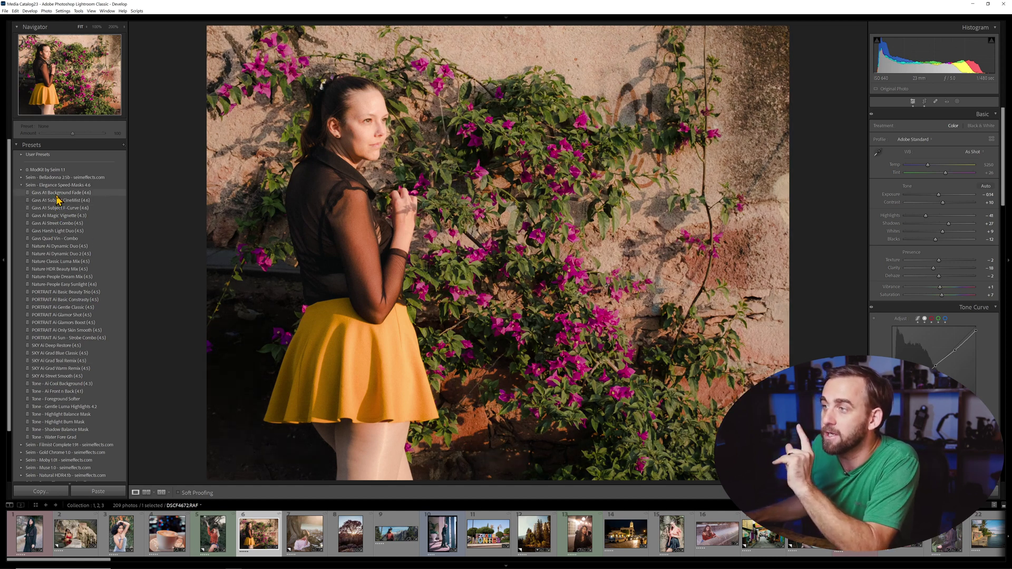
- Apply Gavs AI Background Fade at amount 64 to the bougainvillea portrait and reset Exposure to 0
click(57, 193)
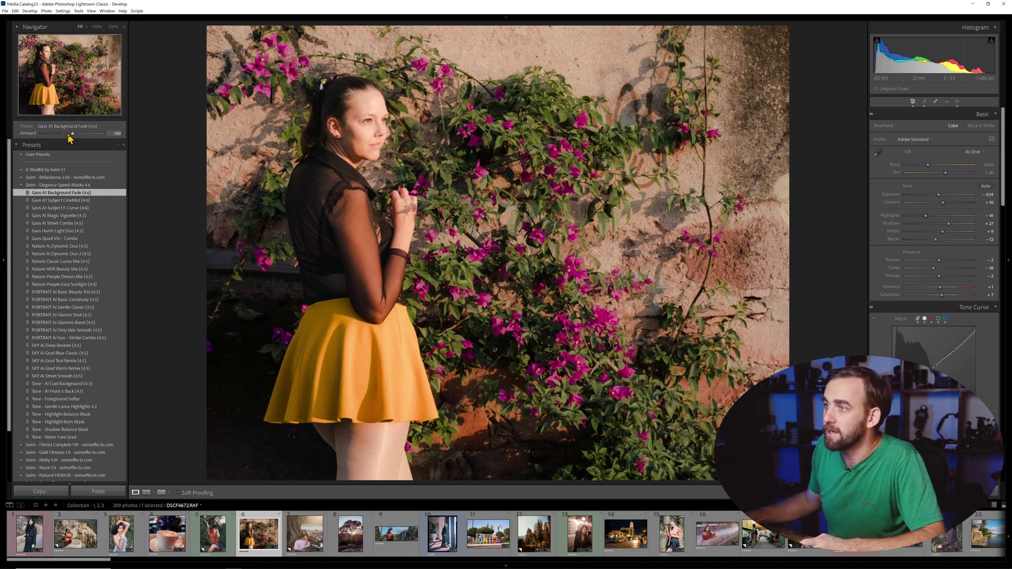
mouse_move(70, 135)
mouse_down()
mouse_move(30, 134)
mouse_move(148, 128)
mouse_move(6, 131)
mouse_move(171, 132)
mouse_move(51, 132)
mouse_move(84, 136)
mouse_move(65, 143)
mouse_up()
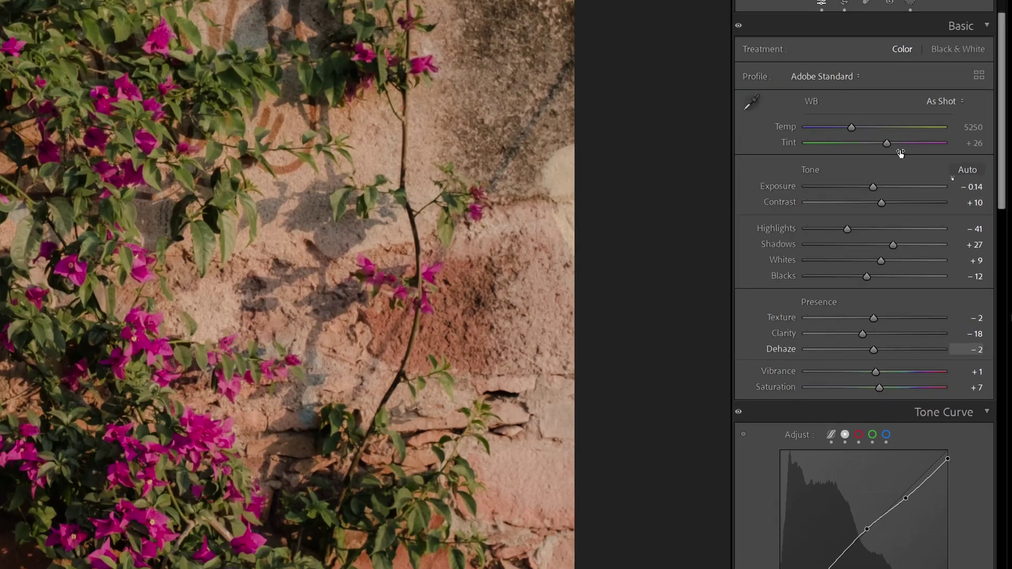
double_click(878, 188)
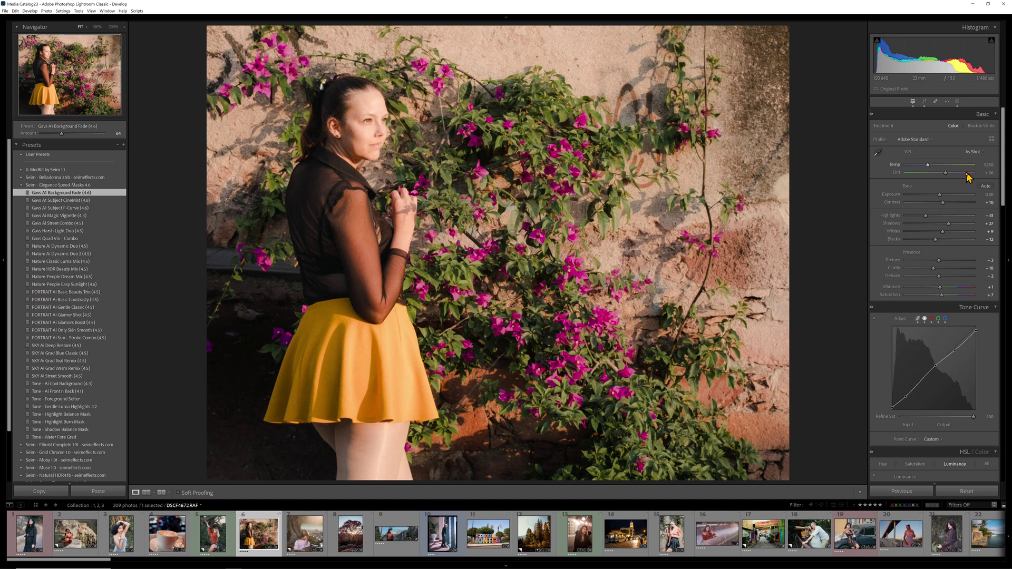
click(957, 103)
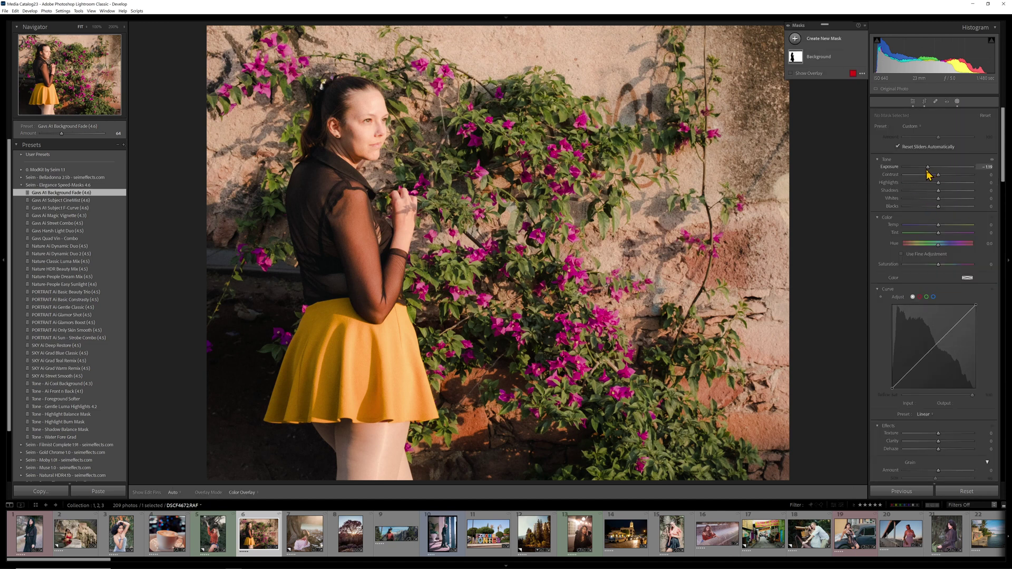
key(shift+w)
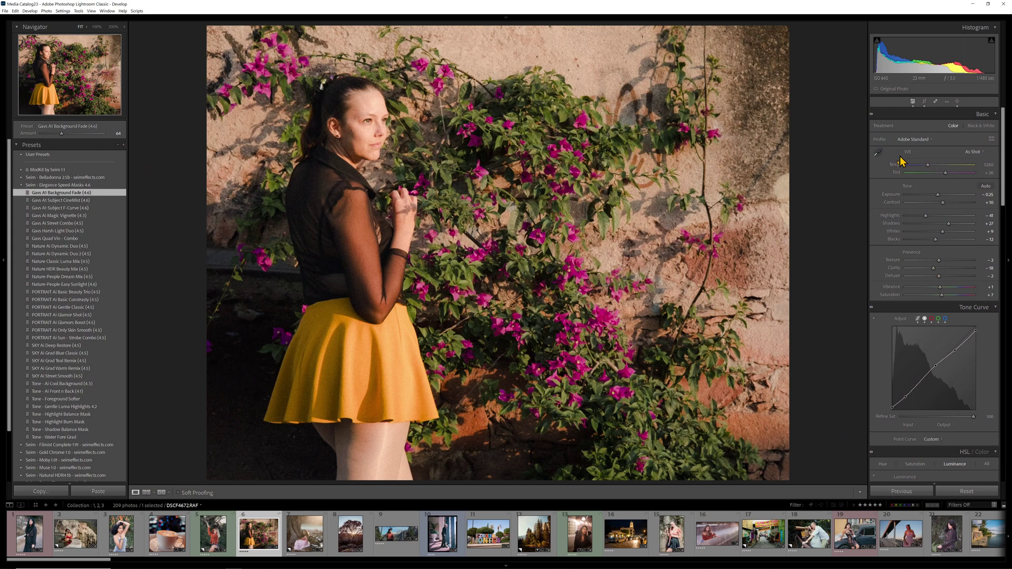
click(958, 103)
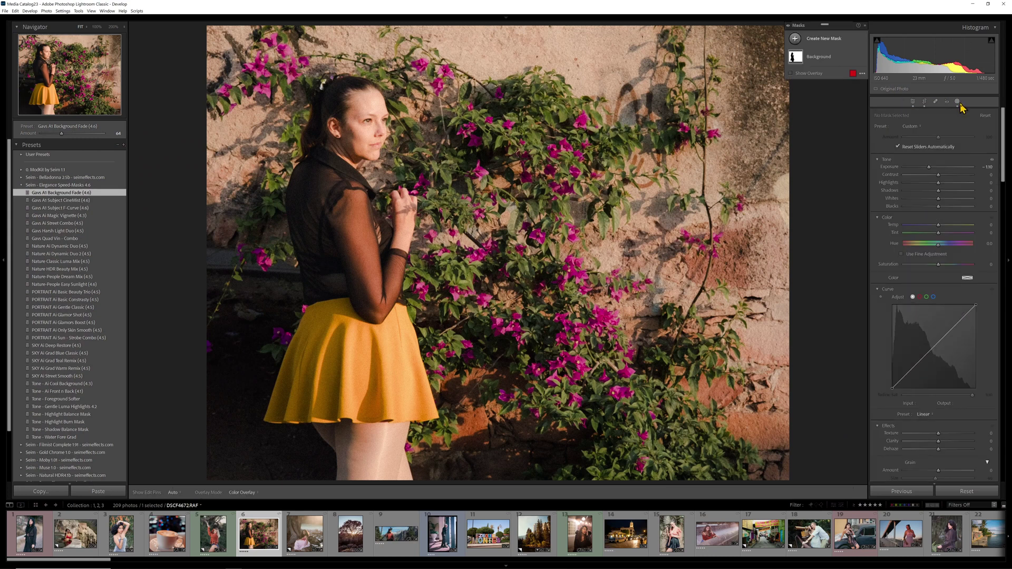
mouse_move(37, 211)
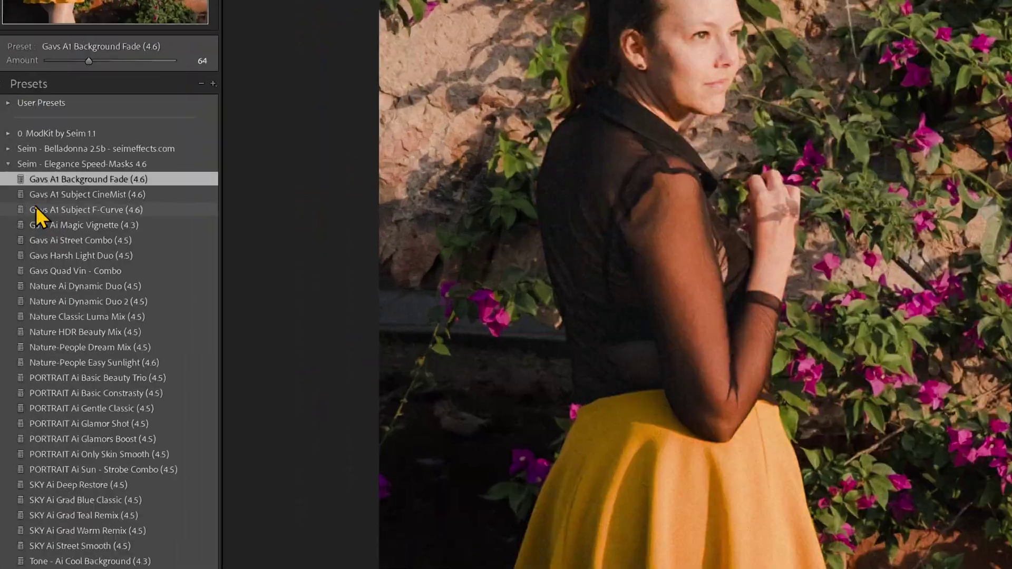
- Apply Gavs AI Subject F-Curve to the bougainvillea portrait and lower its amount to 39
click(35, 208)
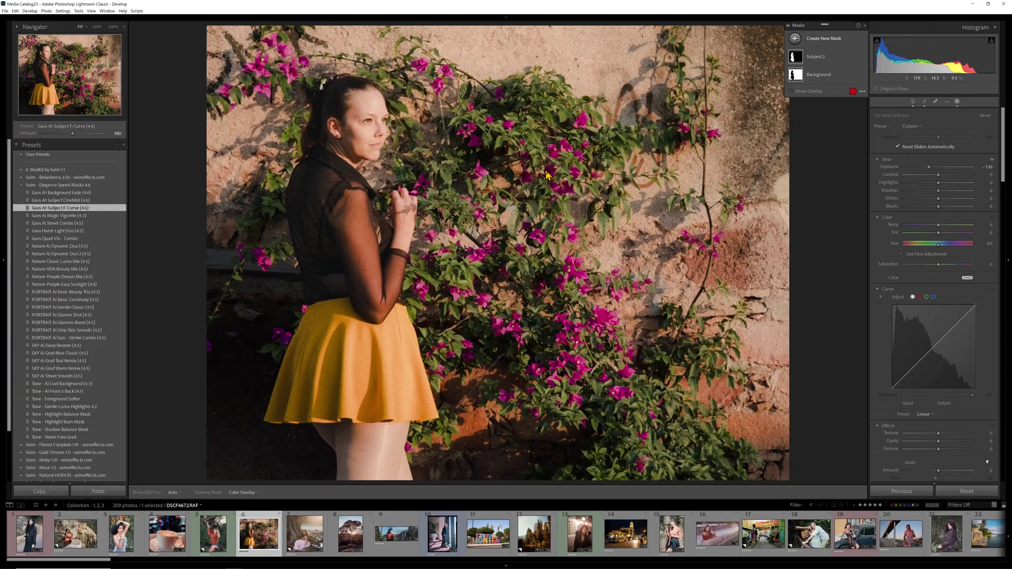
click(815, 62)
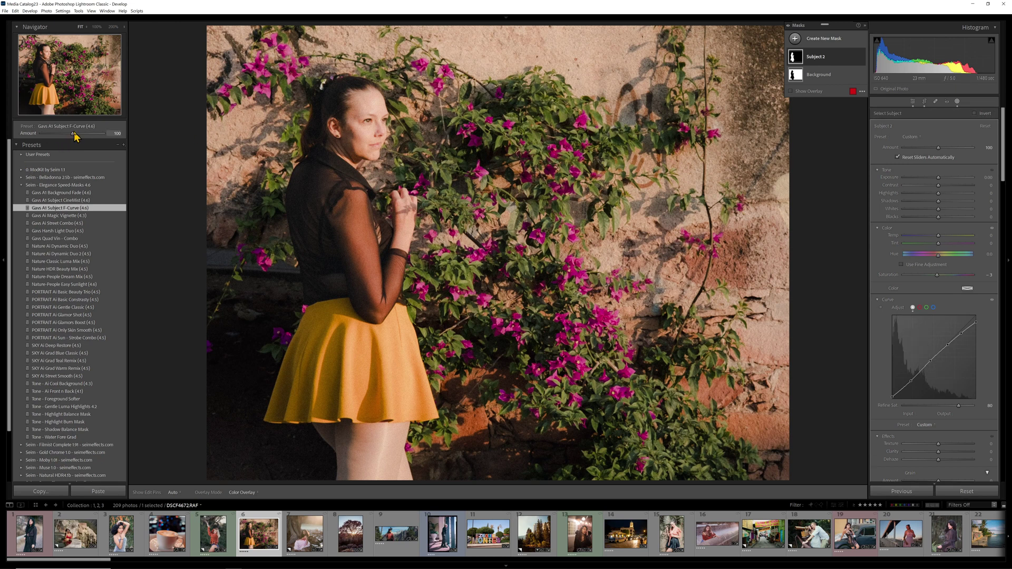
drag(104, 133, 69, 136)
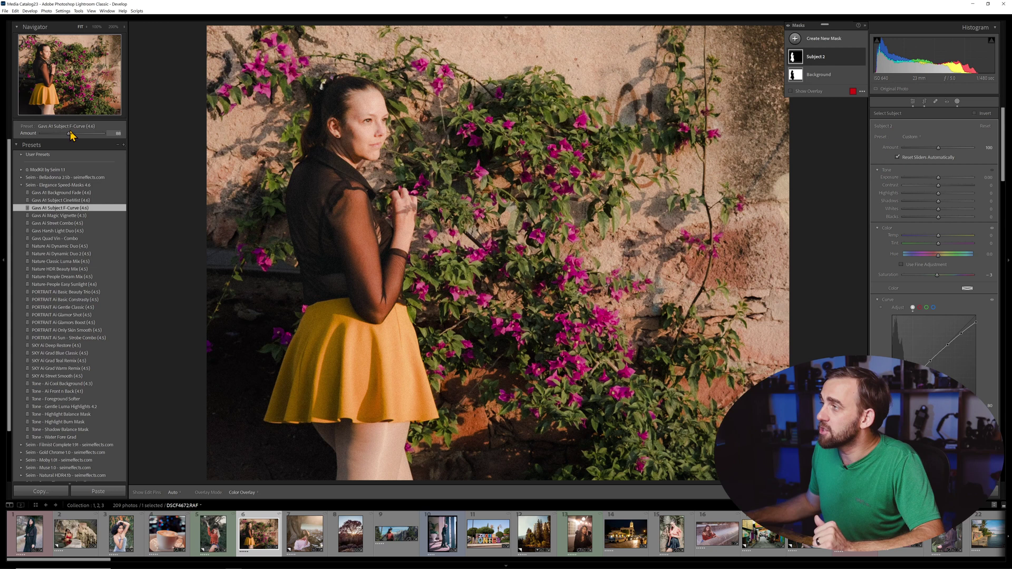
click(393, 117)
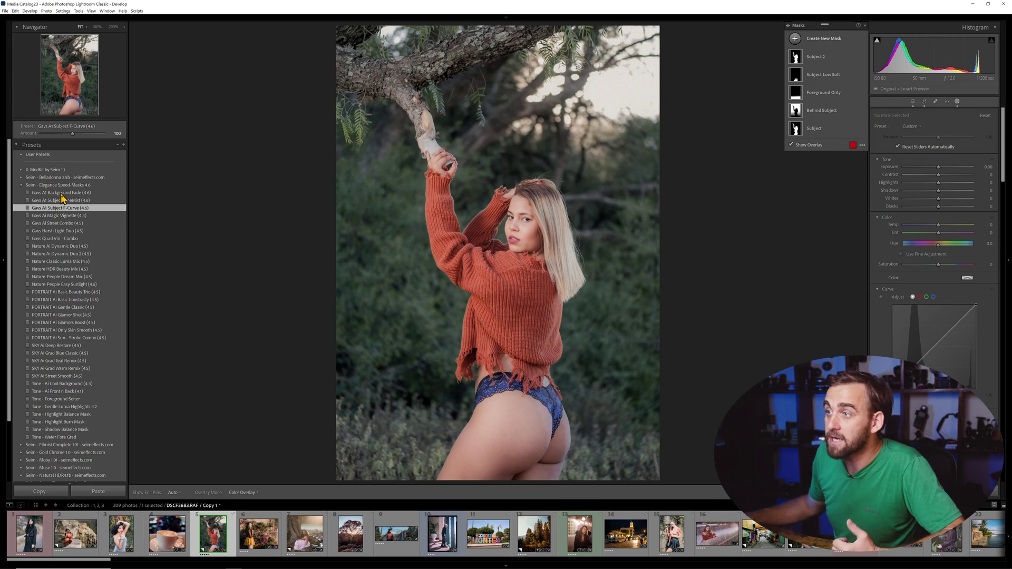
- Apply Gavs AI Background Fade and darken the Background mask's exposure to about -0.23
click(61, 193)
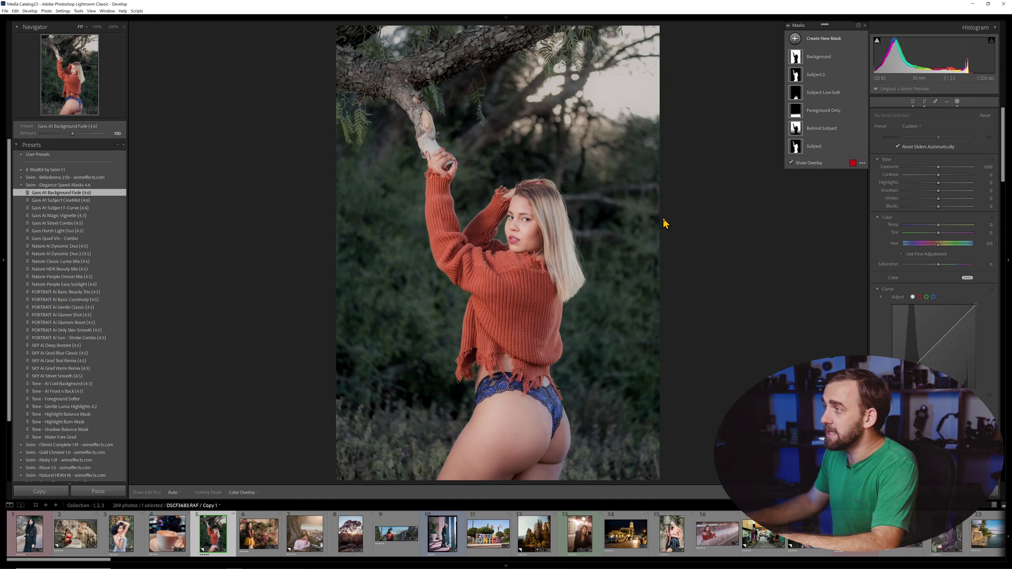
click(829, 59)
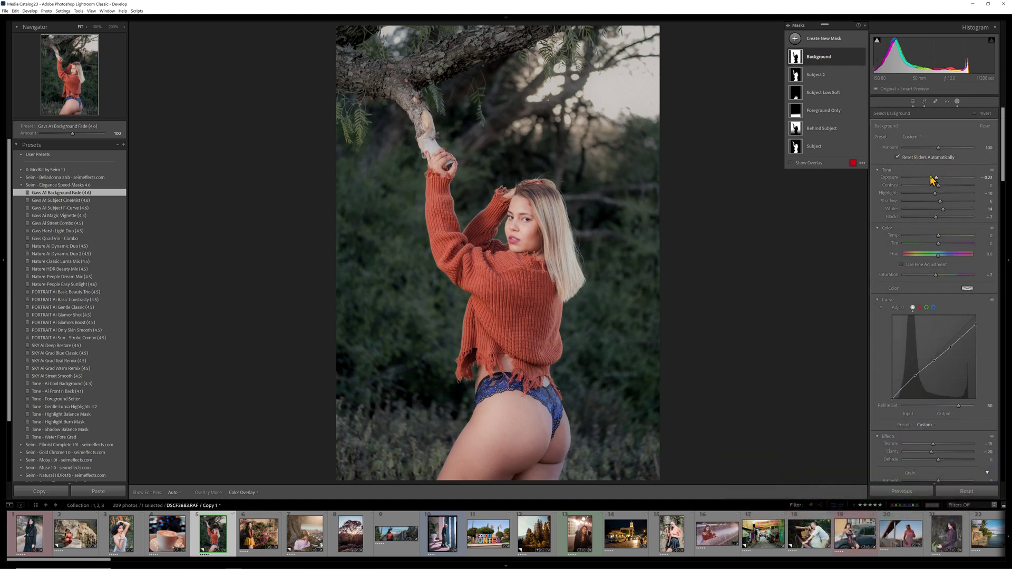
drag(937, 179, 941, 180)
- Toggle the Background mask's visibility to compare the photo before and after
click(863, 57)
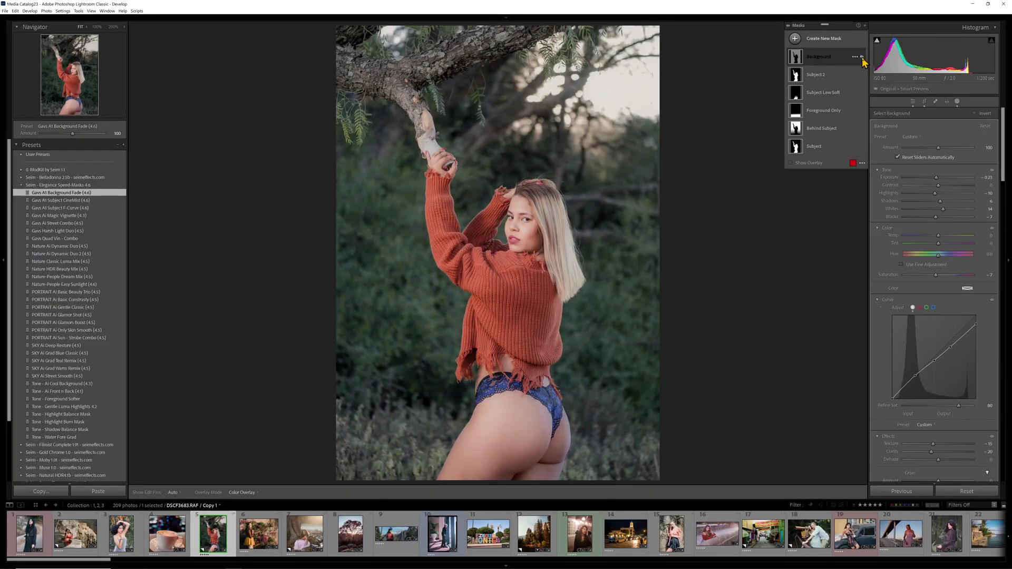
click(862, 57)
click(862, 57)
click(862, 57)
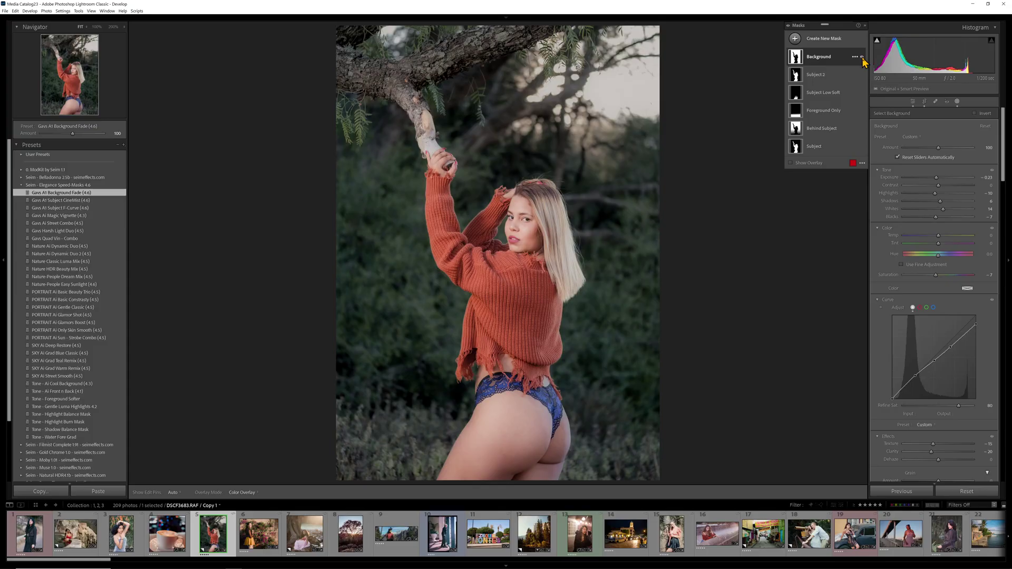